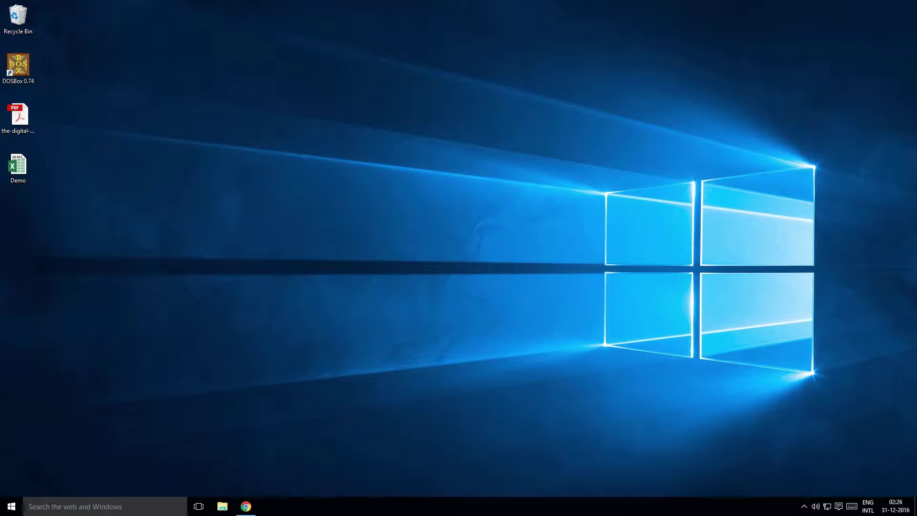
- Open images.google.com in Chrome and search for 'Cat'
click(246, 506)
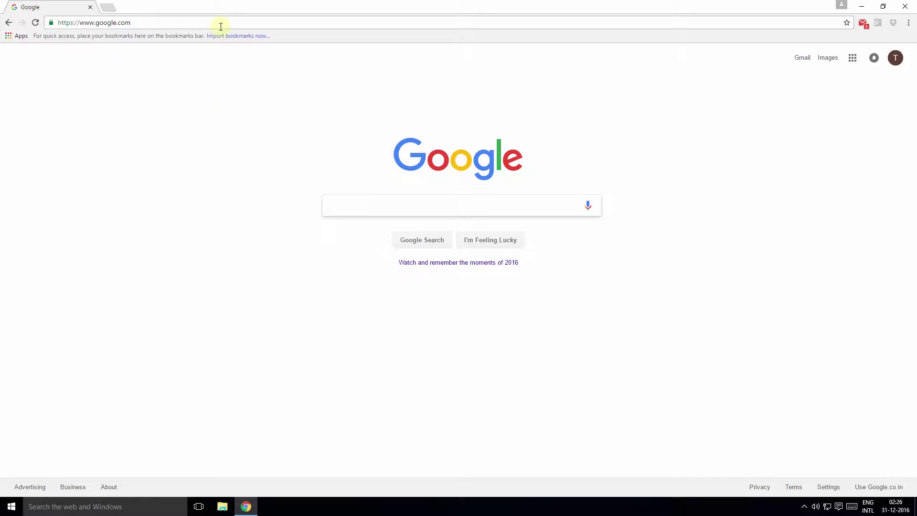
click(220, 23)
text(image)
key(Return)
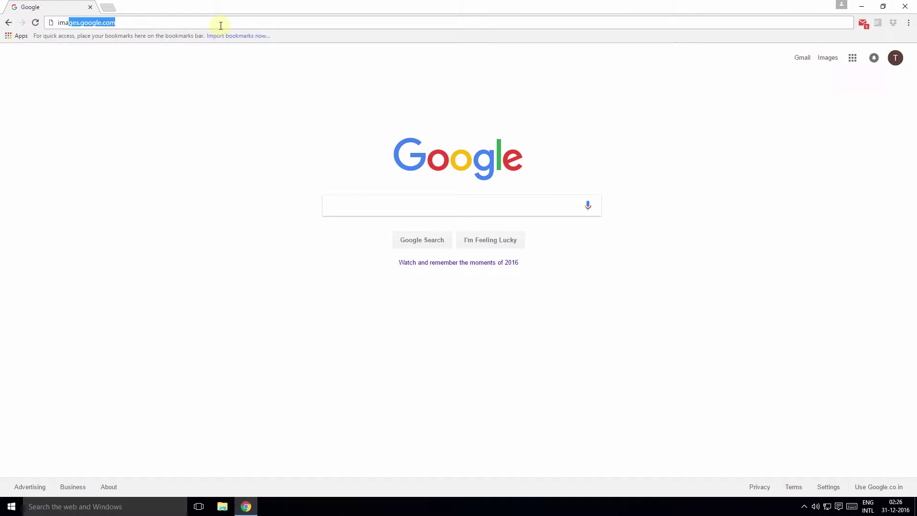
click(350, 204)
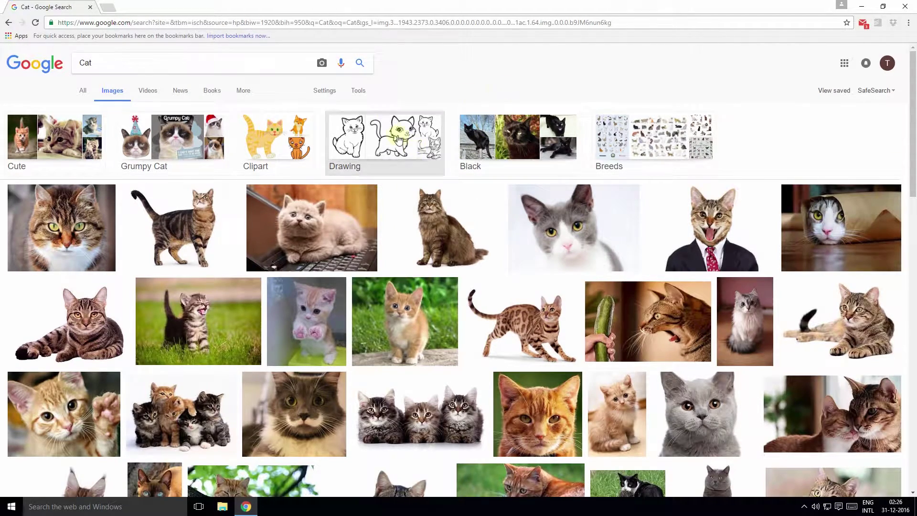
- Show the search tools and limit the Cat results to large images
click(359, 91)
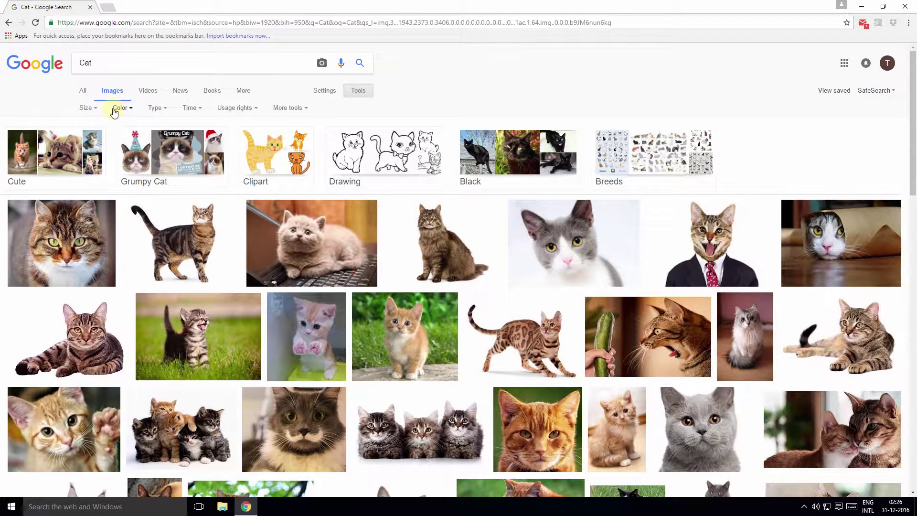
click(88, 107)
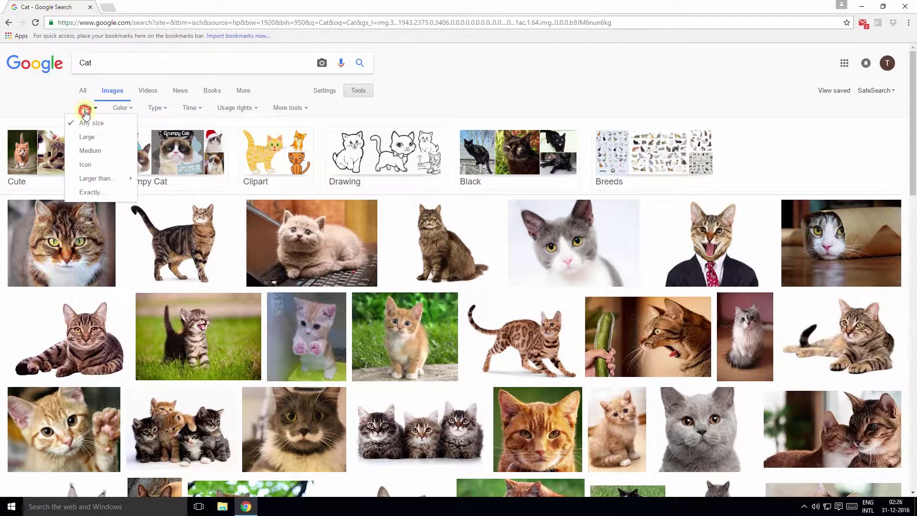
click(90, 143)
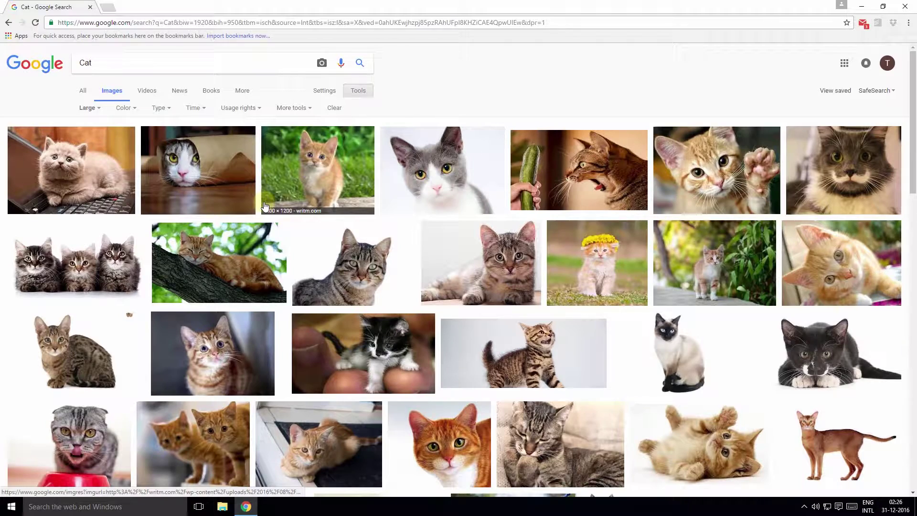
- Change the size filter to medium, then to icon-sized images
click(86, 108)
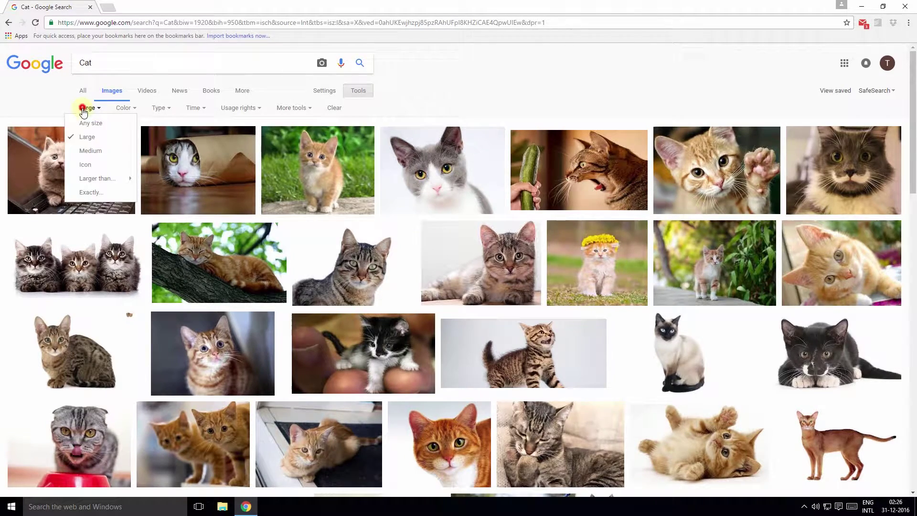
click(91, 150)
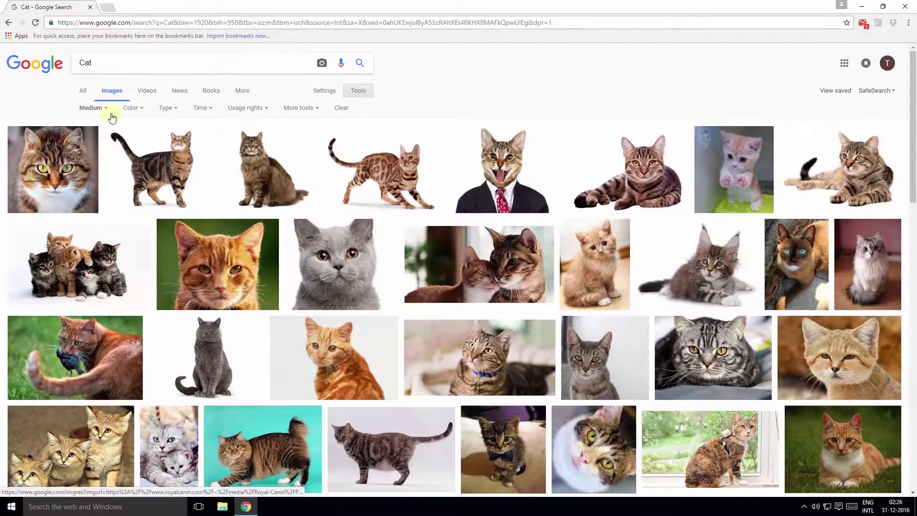
click(93, 108)
click(91, 164)
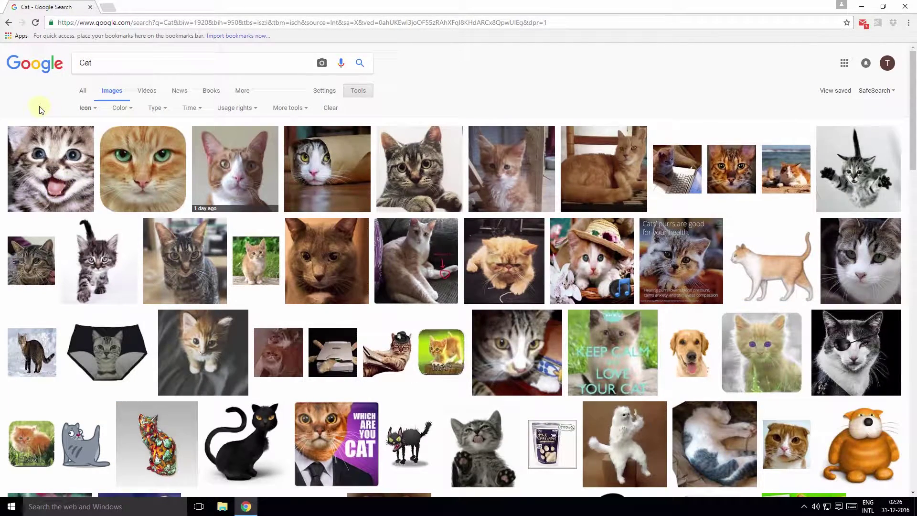
click(88, 108)
mouse_move(96, 178)
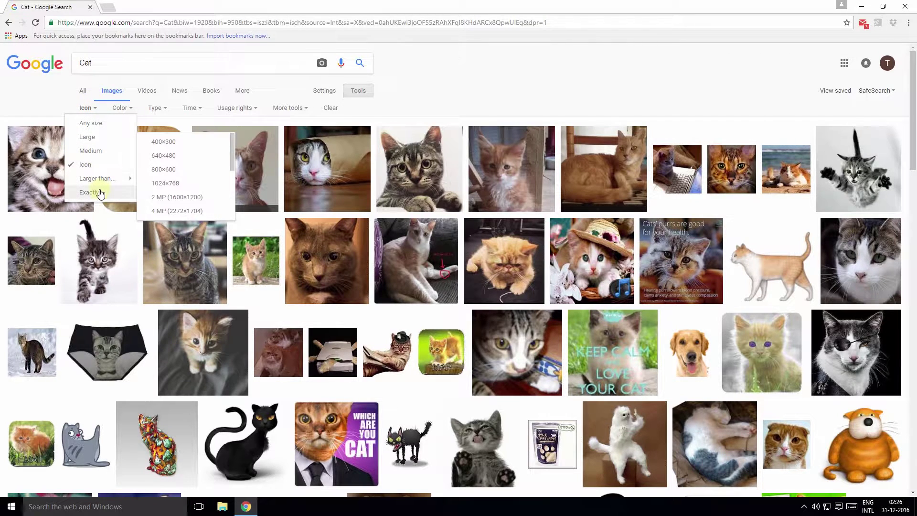
- Limit the cat results to an exact size of 32 × 32 pixels
click(100, 191)
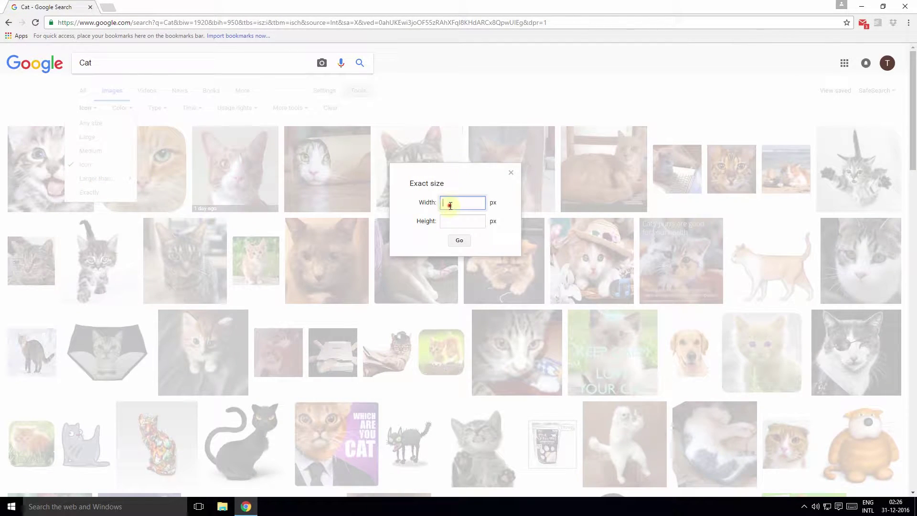
text(32)
click(455, 221)
text(32)
click(457, 239)
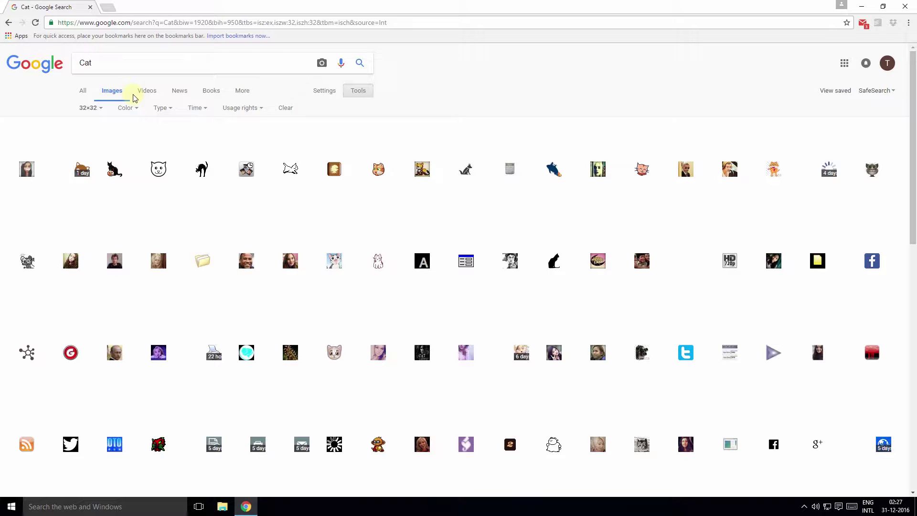
click(126, 107)
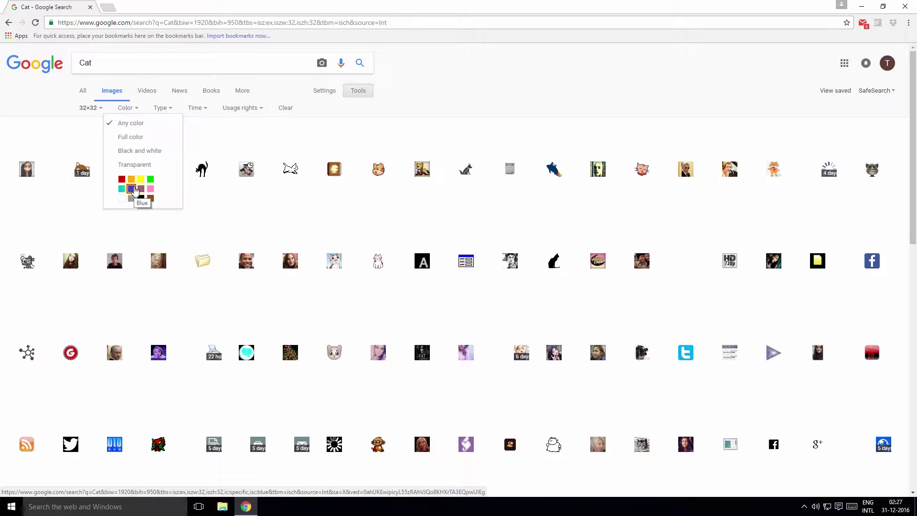
- Dismiss the colour menu and reset the size filter to Any size
click(32, 106)
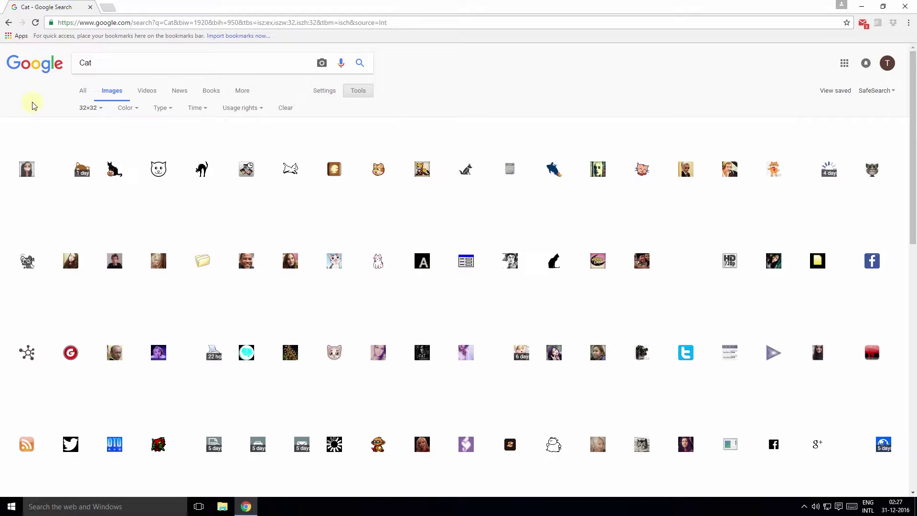
click(88, 107)
click(90, 124)
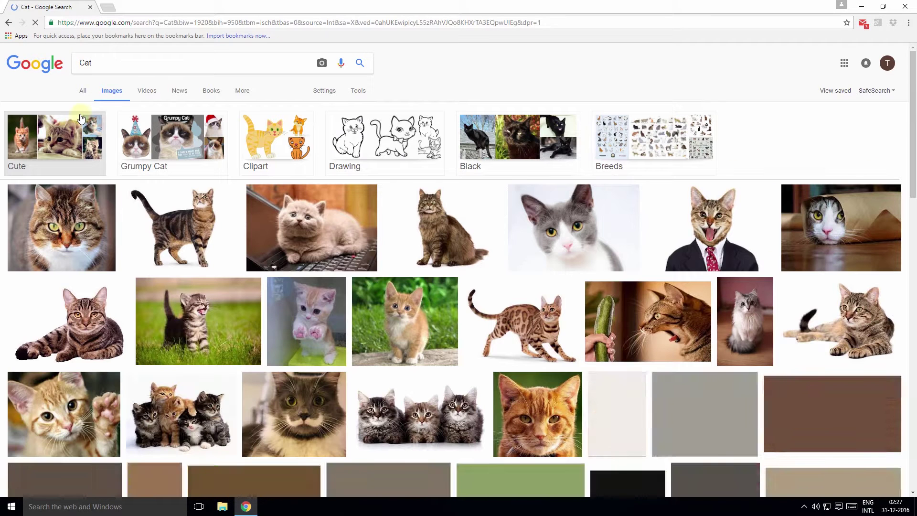
- Search for 'Wallpaper' and keep only blue images
triple_click(133, 62)
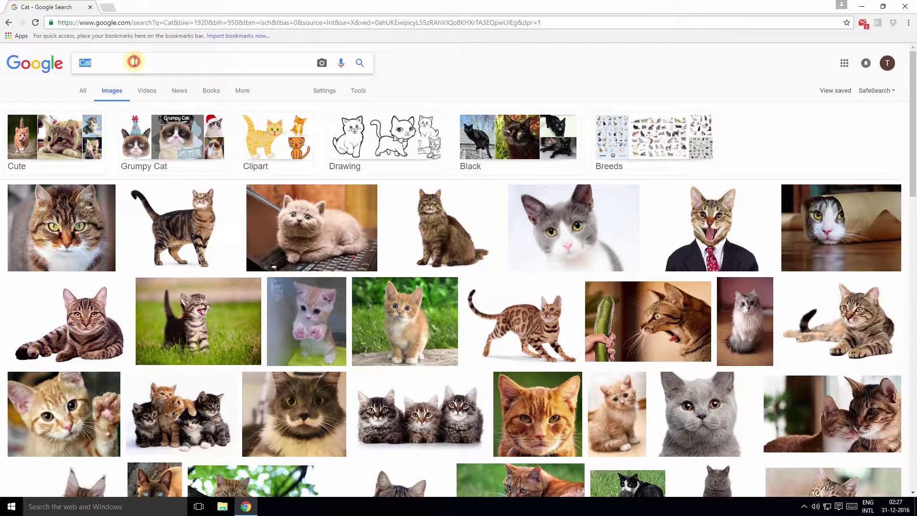
text(Wallpaper)
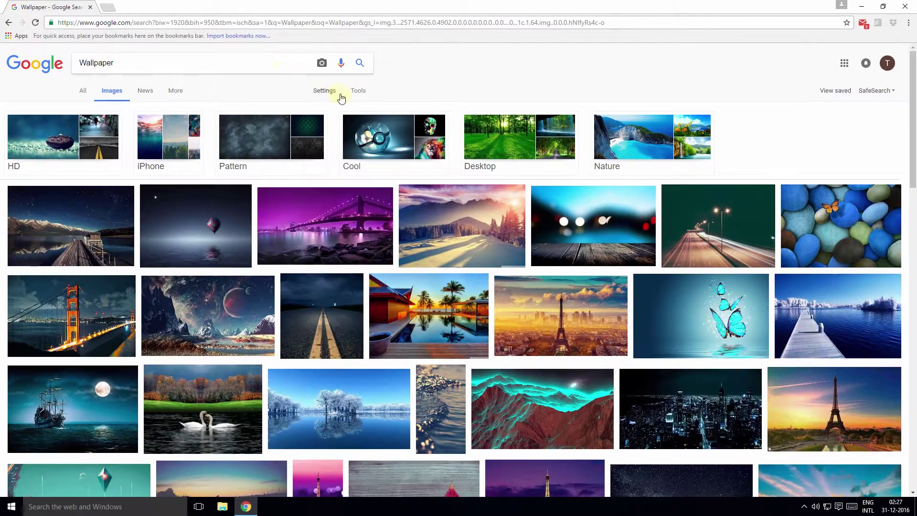
click(358, 90)
click(121, 108)
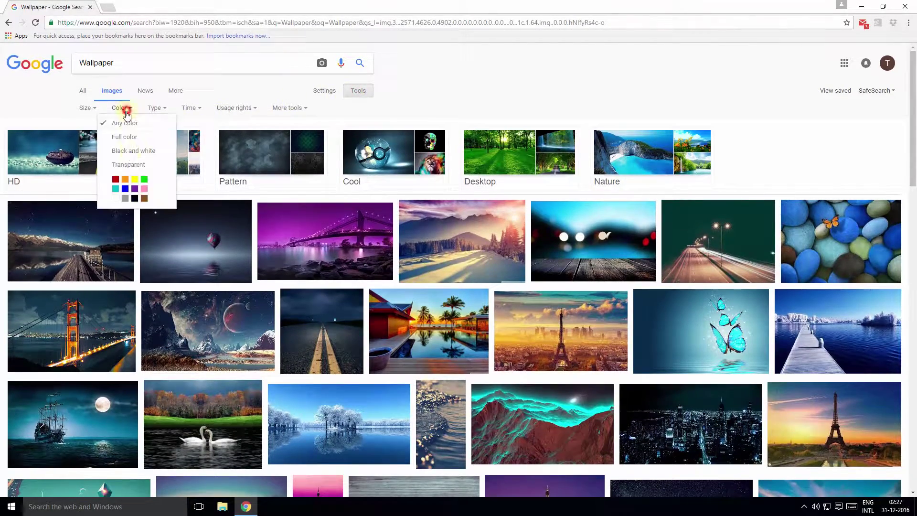
click(127, 188)
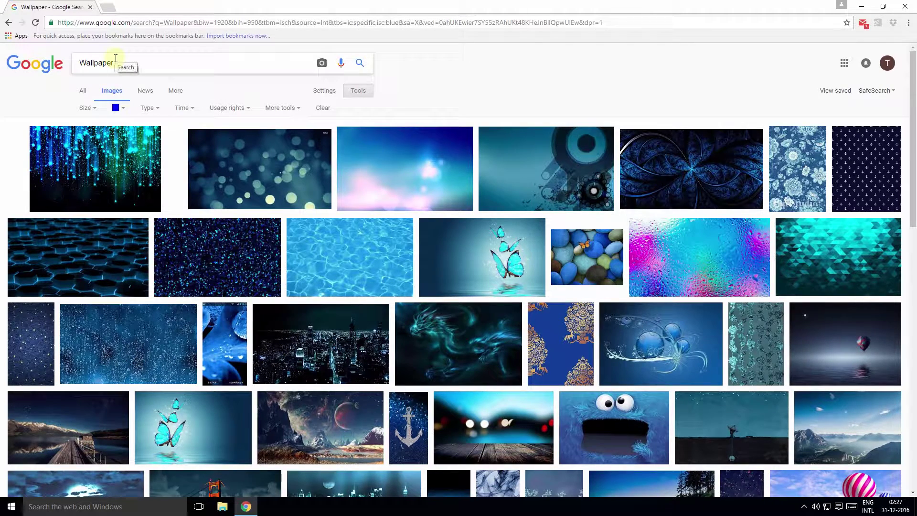
- Remove the blue colour filter and change the search from 'Wallpaper' to 'Cat'
click(149, 108)
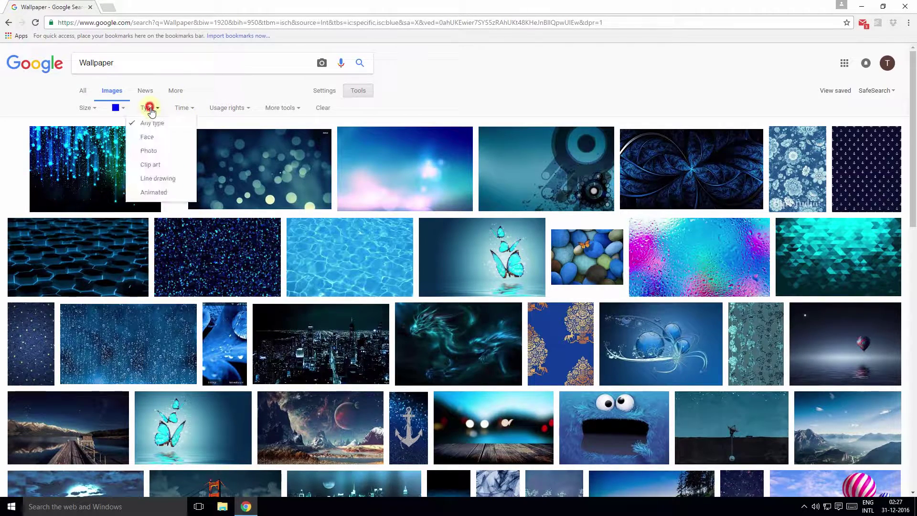
click(62, 106)
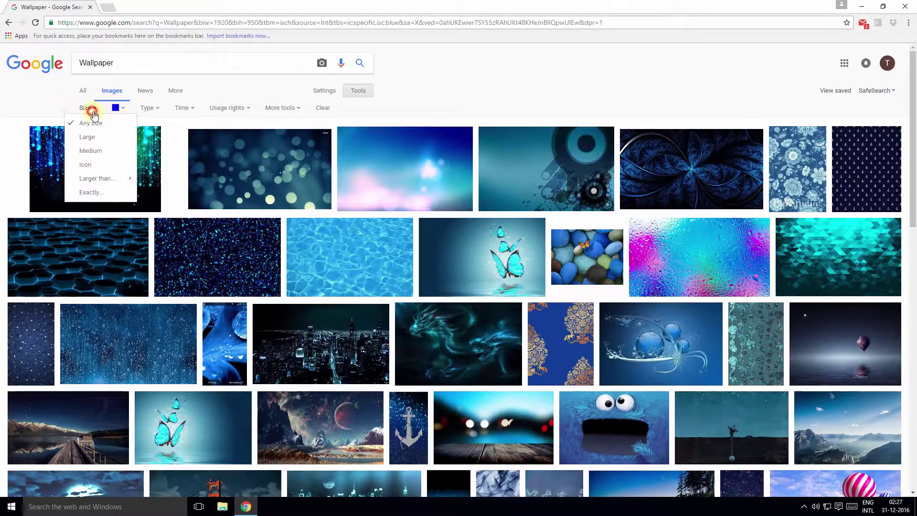
click(122, 109)
click(124, 123)
double_click(162, 63)
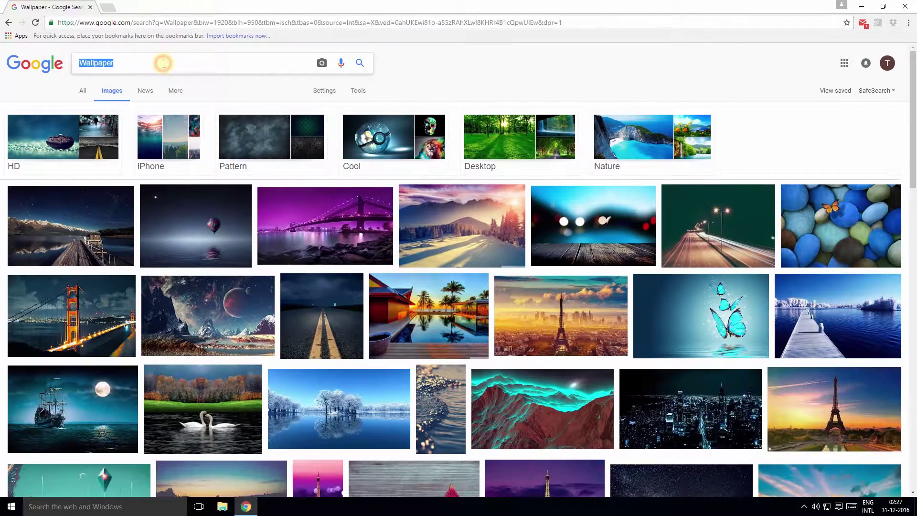
text(Cat)
key(Return)
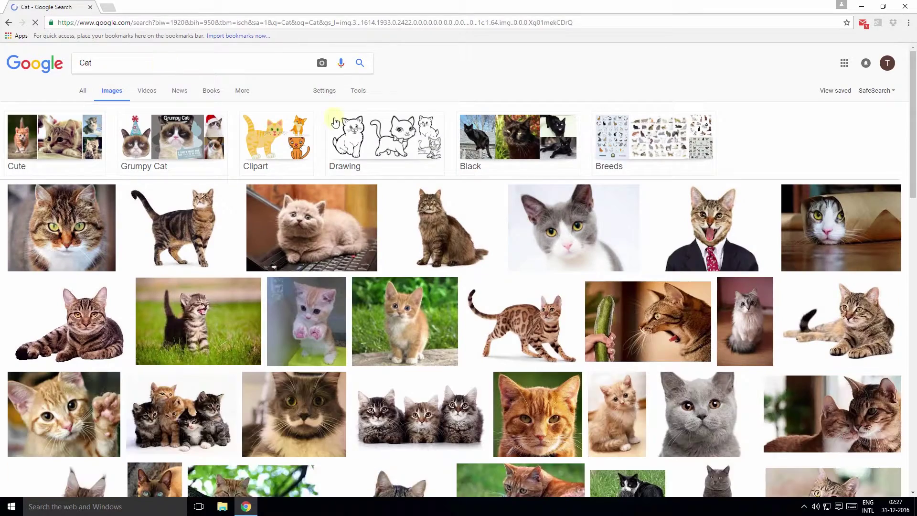
- Filter Cat results to clip art, then animated, and preview the wide-eyed grey cat GIF
click(357, 90)
click(156, 107)
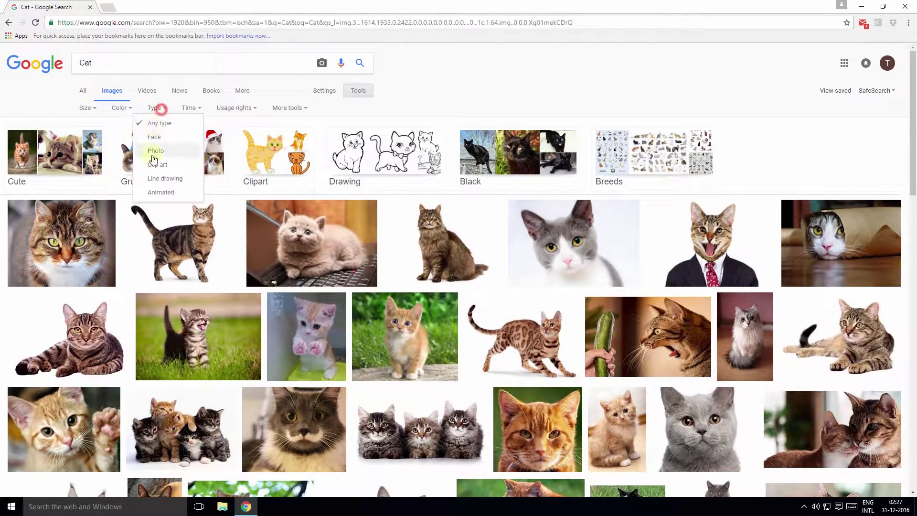
click(159, 165)
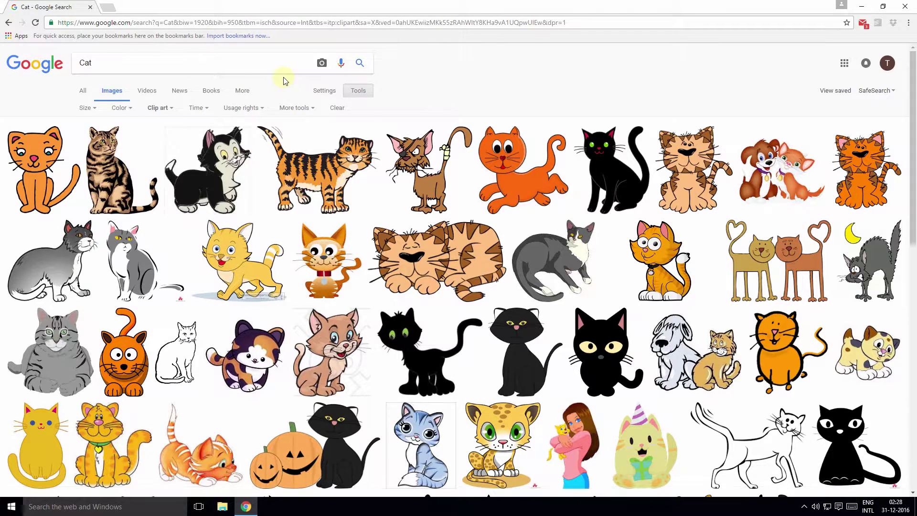
click(167, 108)
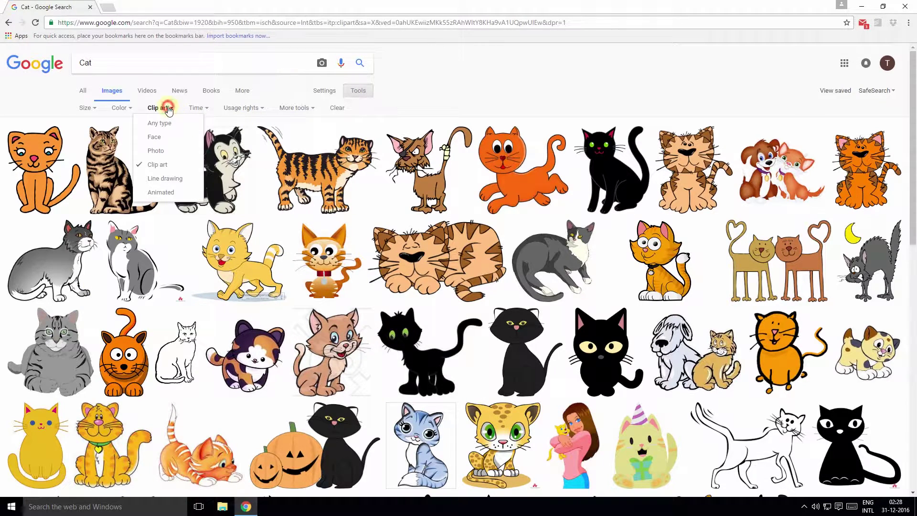
click(155, 192)
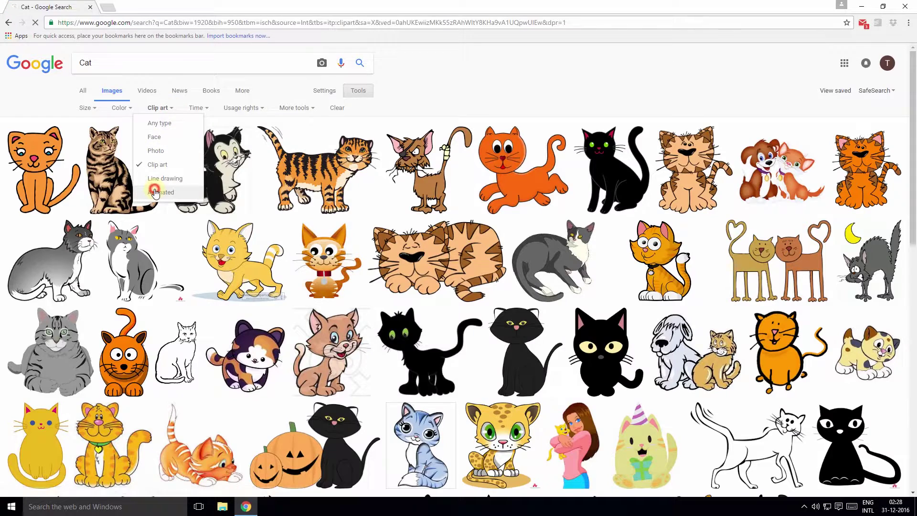
click(459, 178)
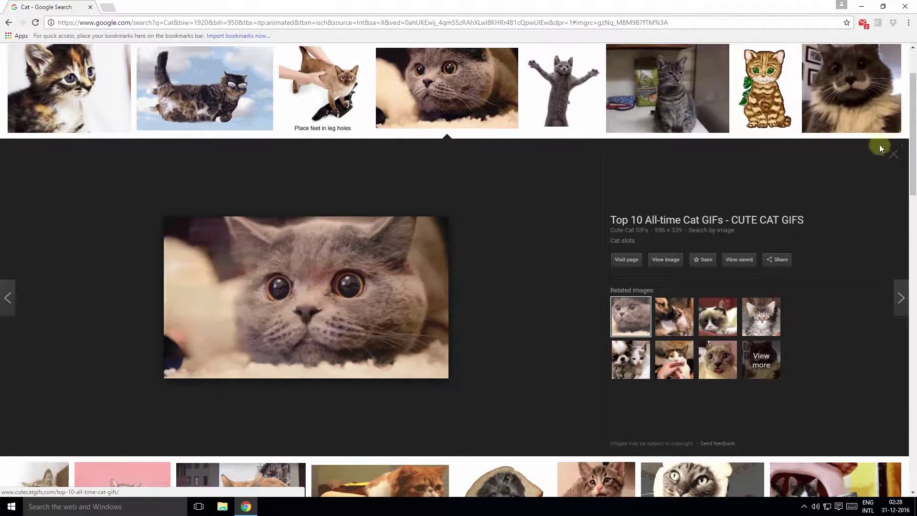
- Close the preview and apply a custom time range ending Dec 30, 2016
click(894, 154)
scroll(427, 181, up, 3)
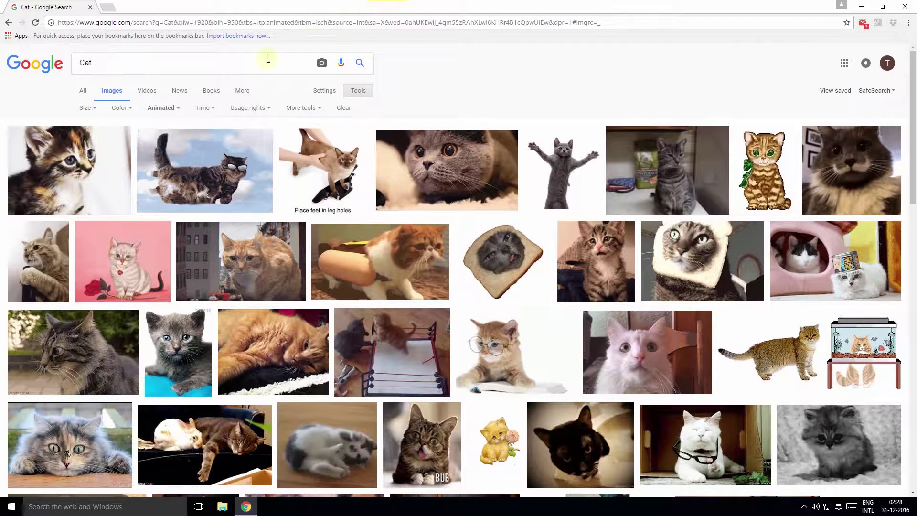
click(204, 108)
click(219, 170)
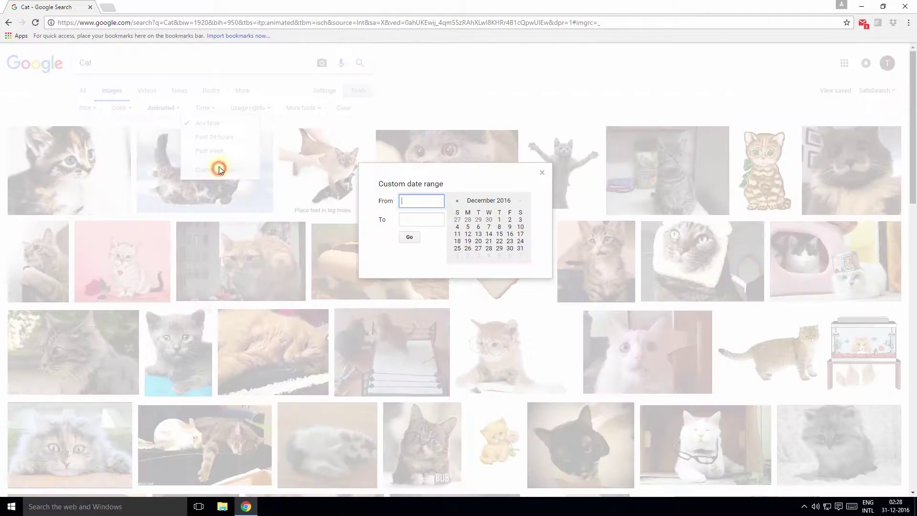
click(410, 237)
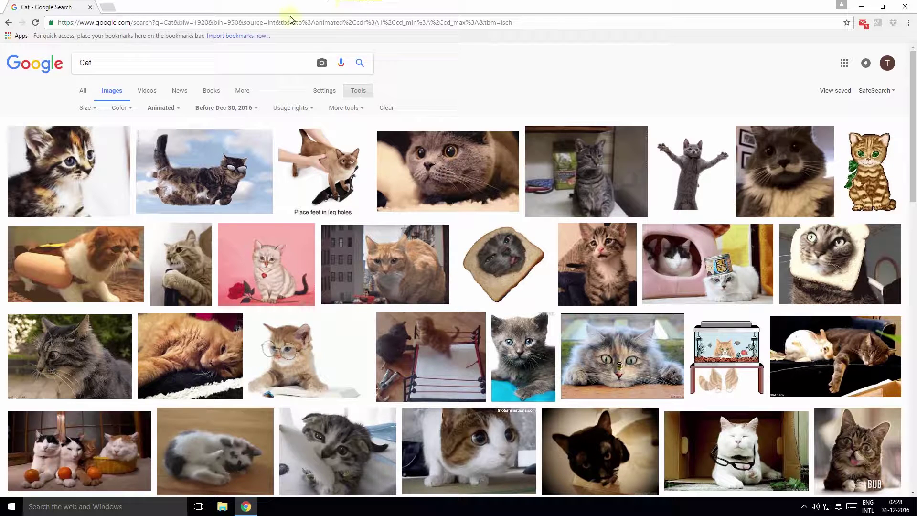
- Filter by 'Labeled for reuse with modification', then reset Type to Any type
click(292, 108)
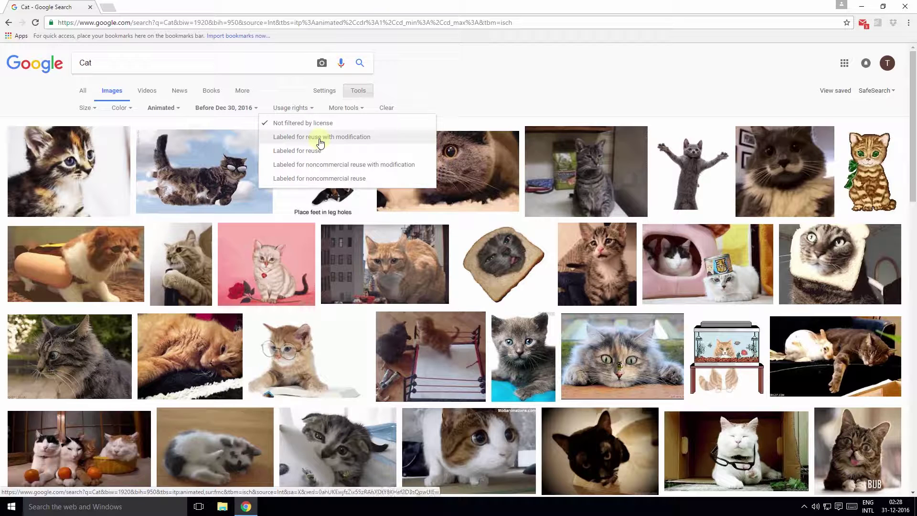
click(320, 137)
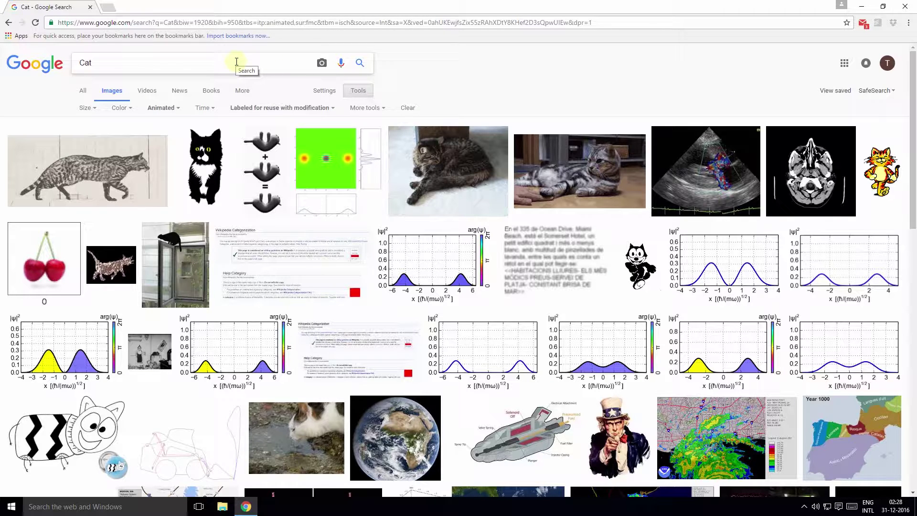
click(161, 108)
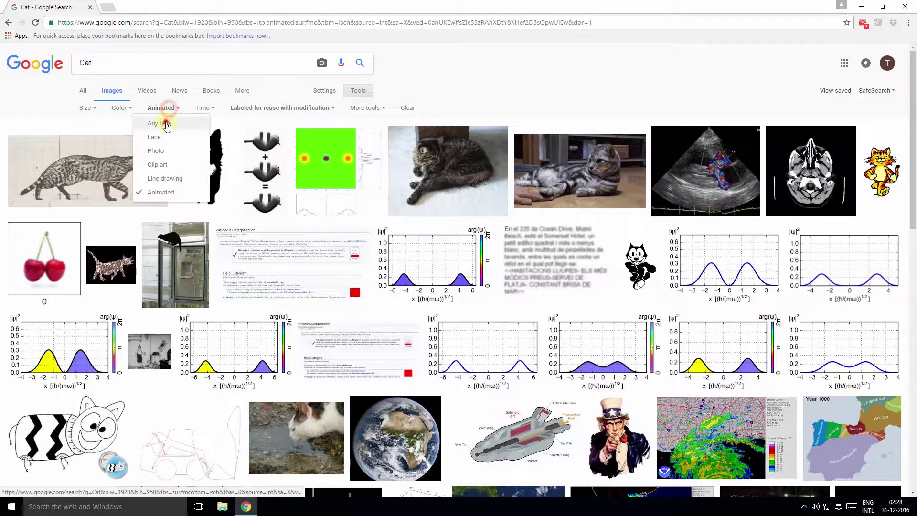
click(165, 122)
- Set Usage rights back to 'Not filtered by license'
click(280, 108)
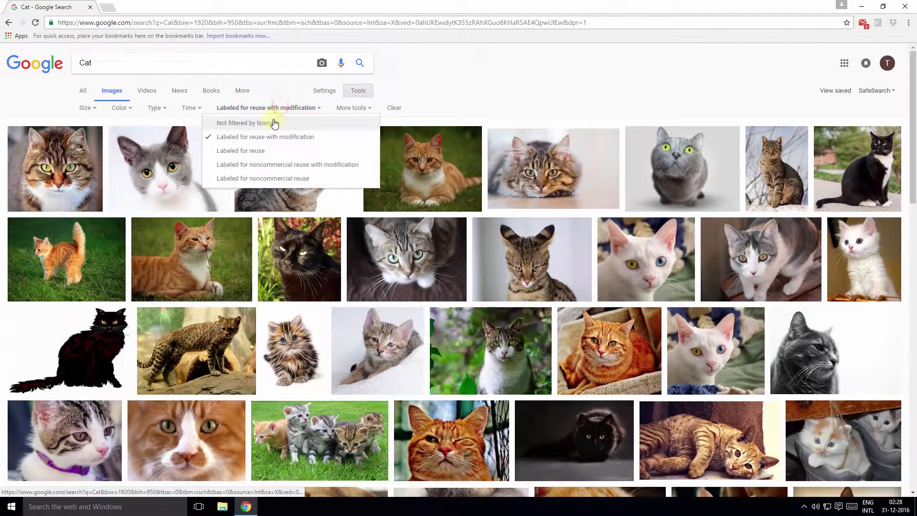
click(275, 121)
click(94, 62)
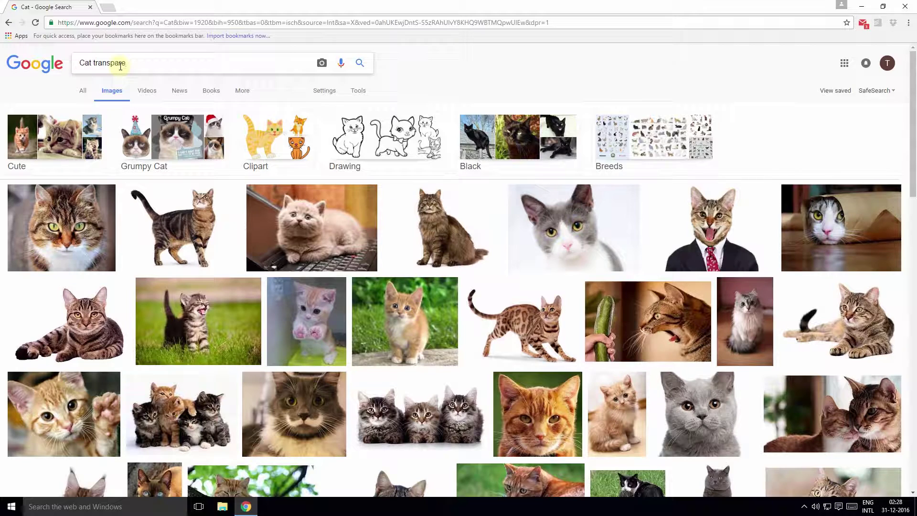
text(nt background)
- Search for 'Cat transparent background'
key(Return)
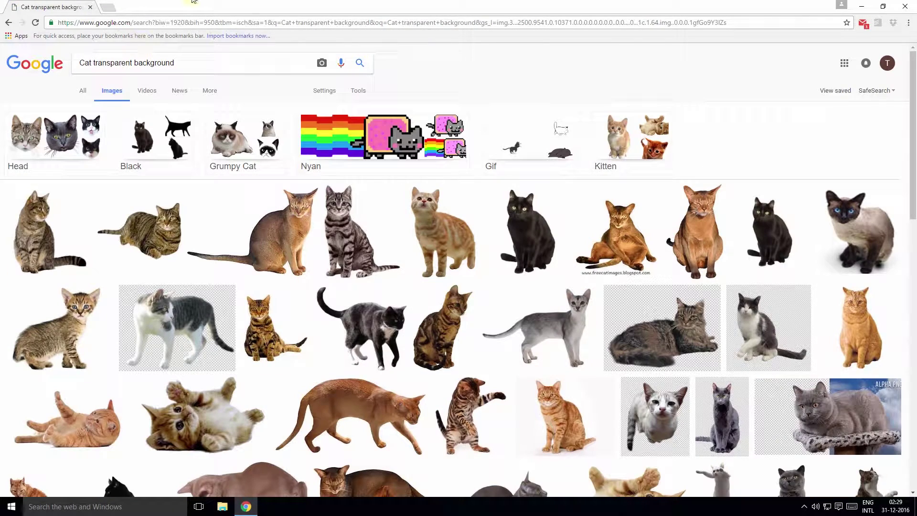